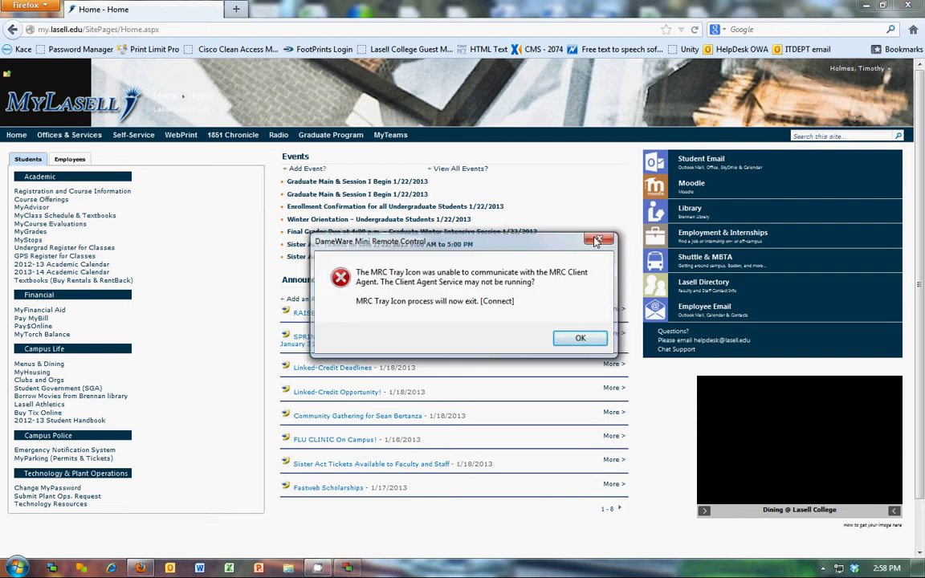
- Dismiss the DameWare error and open the Technology Resources page
{"action": "left_click", "coordinate": [597, 241]}
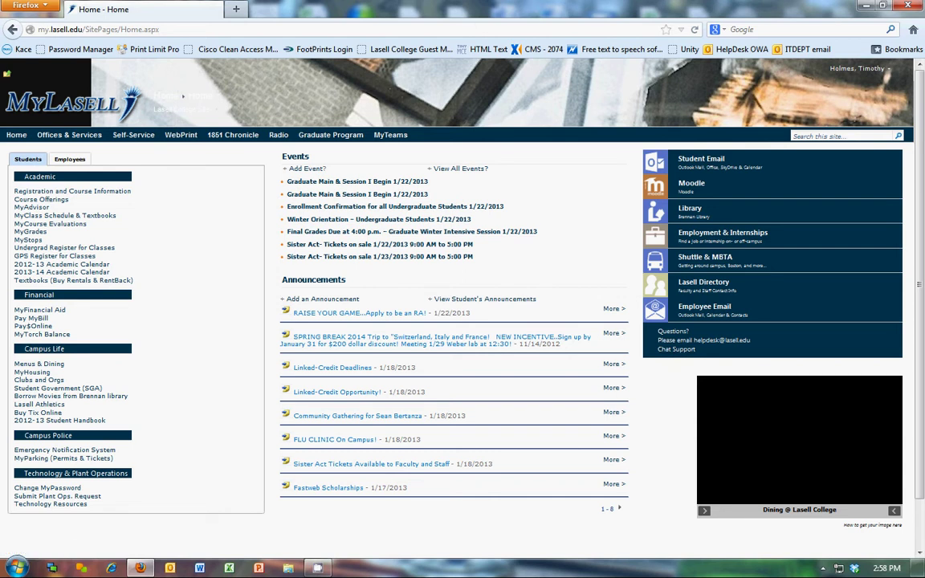
{"action": "left_click", "coordinate": [677, 351]}
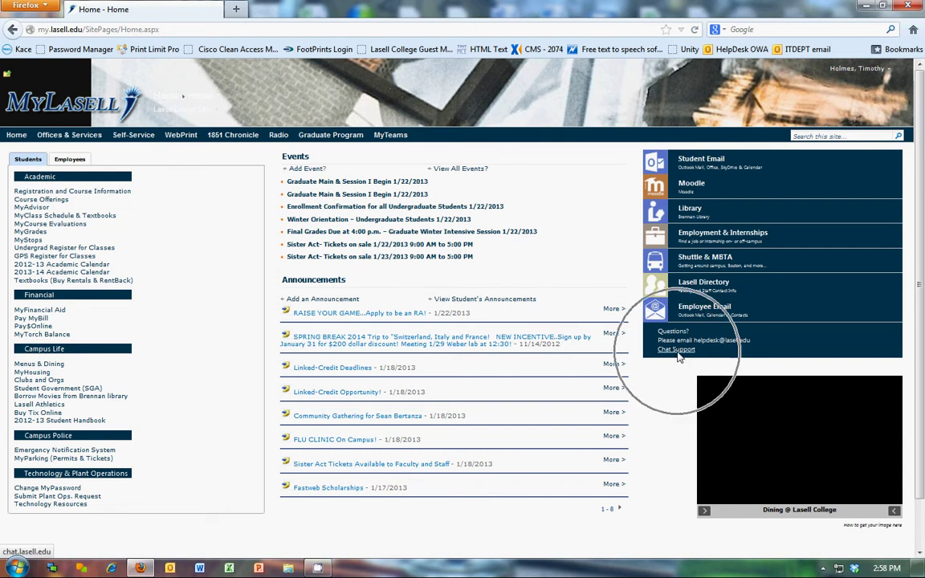
{"action": "left_click", "coordinate": [78, 504]}
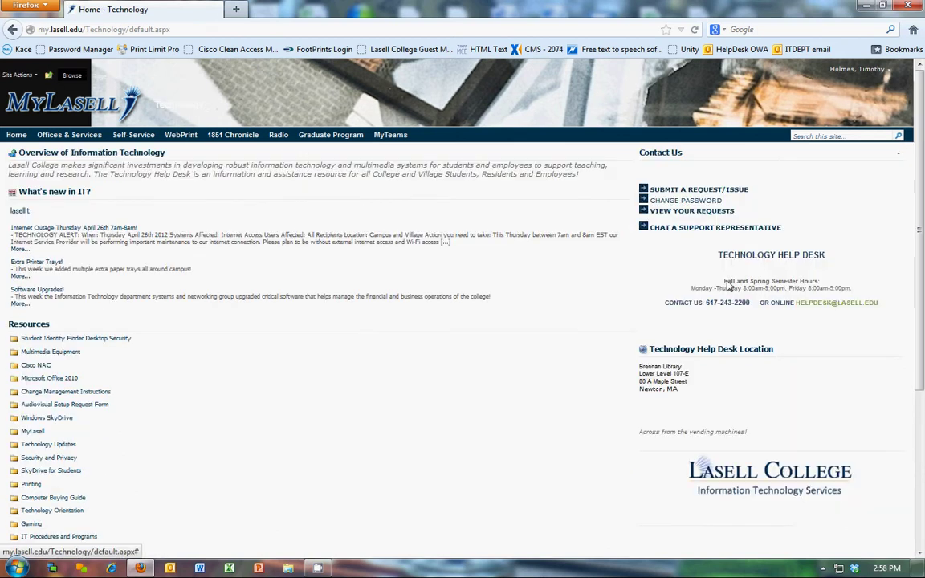
{"action": "left_click", "coordinate": [715, 232]}
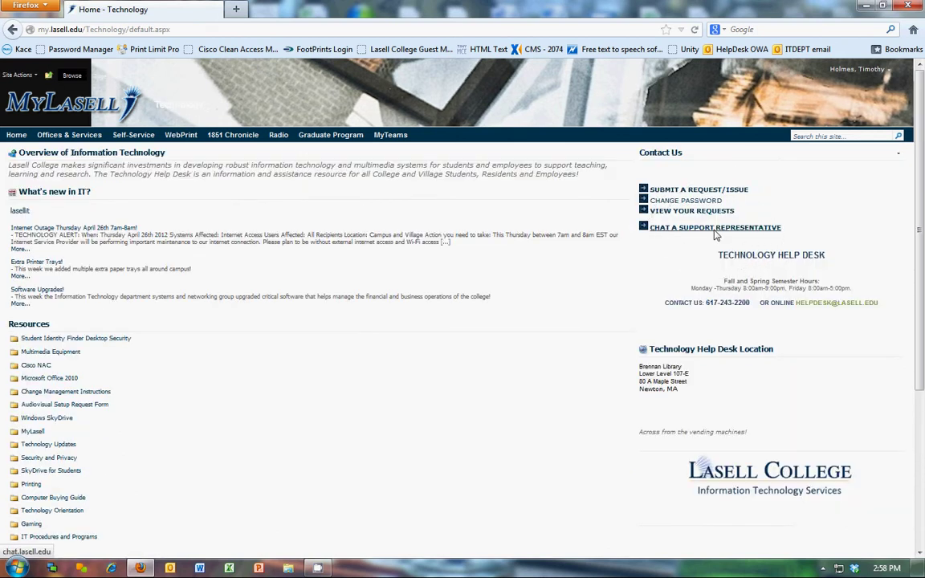
- Load the Chat Support page by entering chat.lasell in the address bar
{"action": "left_click", "coordinate": [185, 30]}
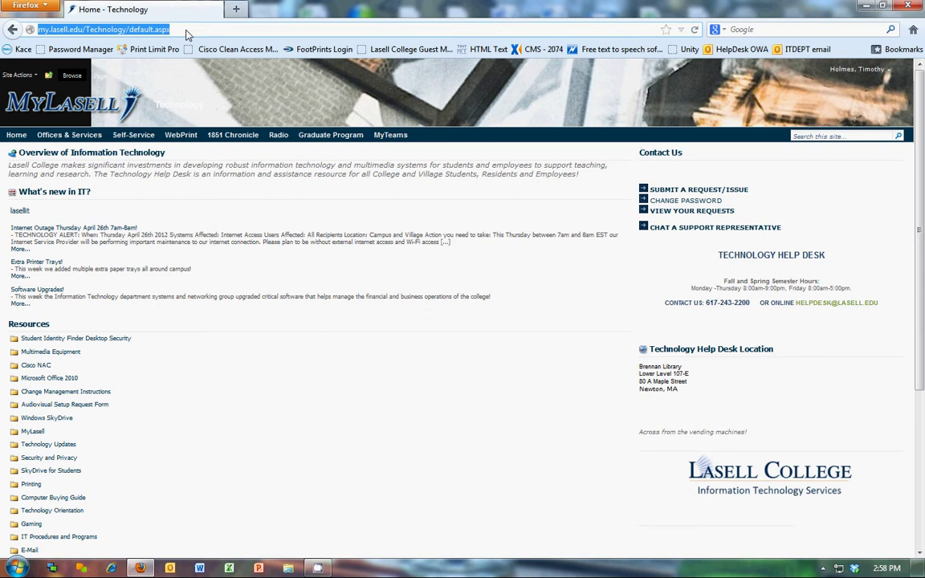
{"action": "type", "text": "chat.lasell.edu/"}
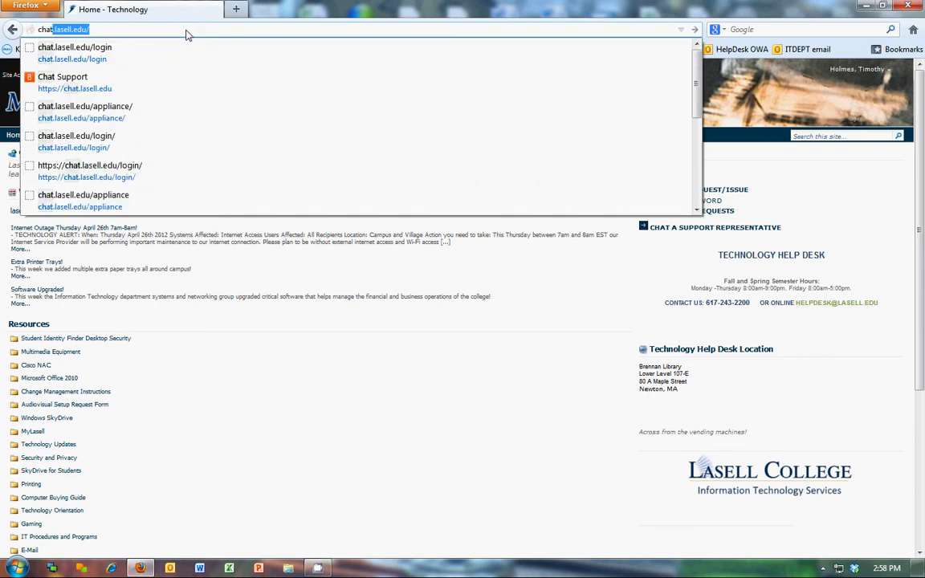
{"action": "key", "text": "Down"}
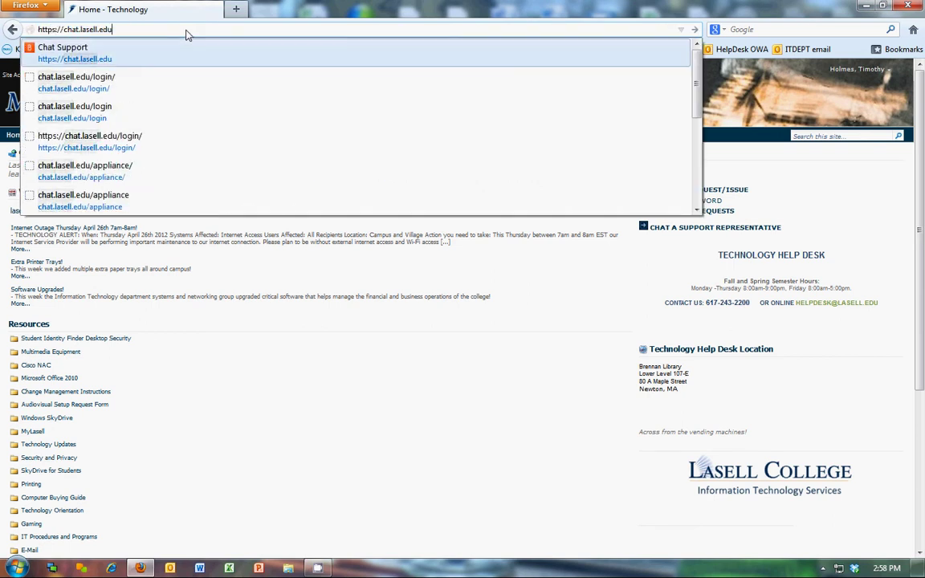
{"action": "key", "text": "Return"}
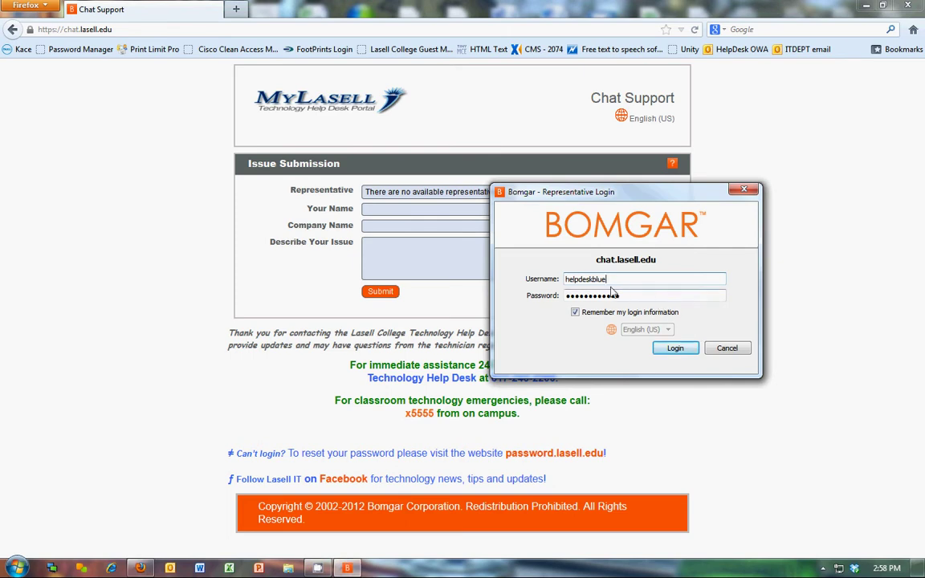
- Log in to the Bomgar Representative Console, then minimize it
{"action": "left_click_drag", "start_coordinate": [582, 196], "coordinate": [501, 237]}
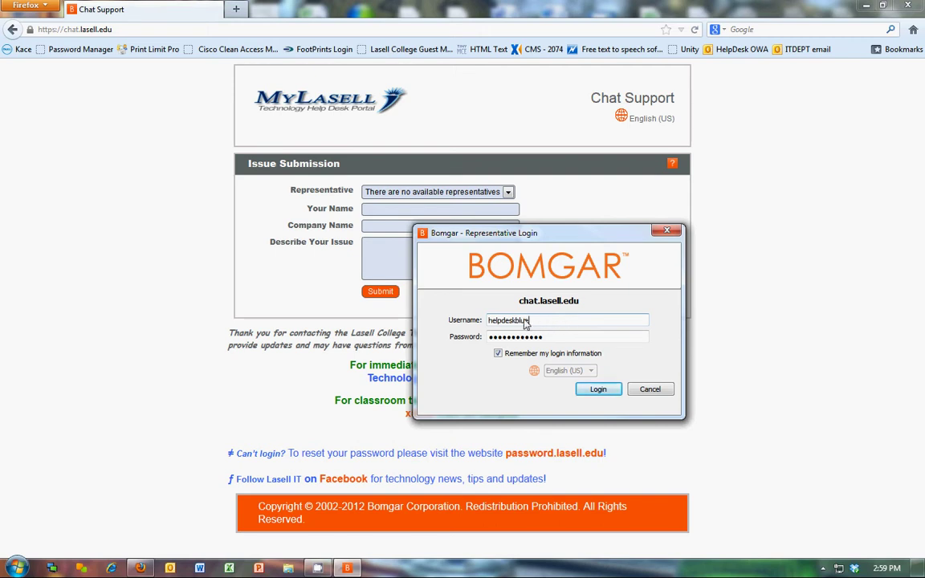
{"action": "left_click", "coordinate": [526, 338]}
{"action": "left_click", "coordinate": [599, 389]}
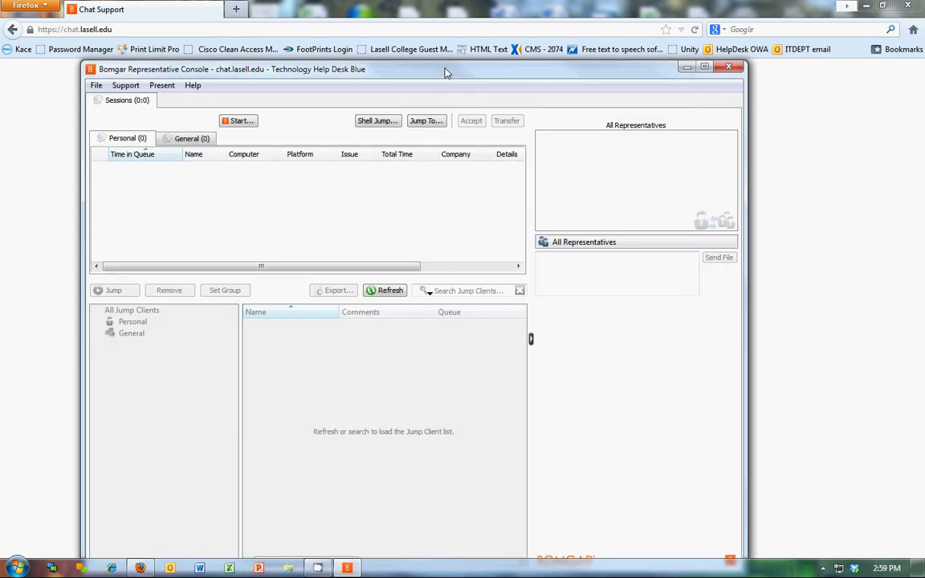
{"action": "left_click_drag", "start_coordinate": [447, 75], "coordinate": [443, 53]}
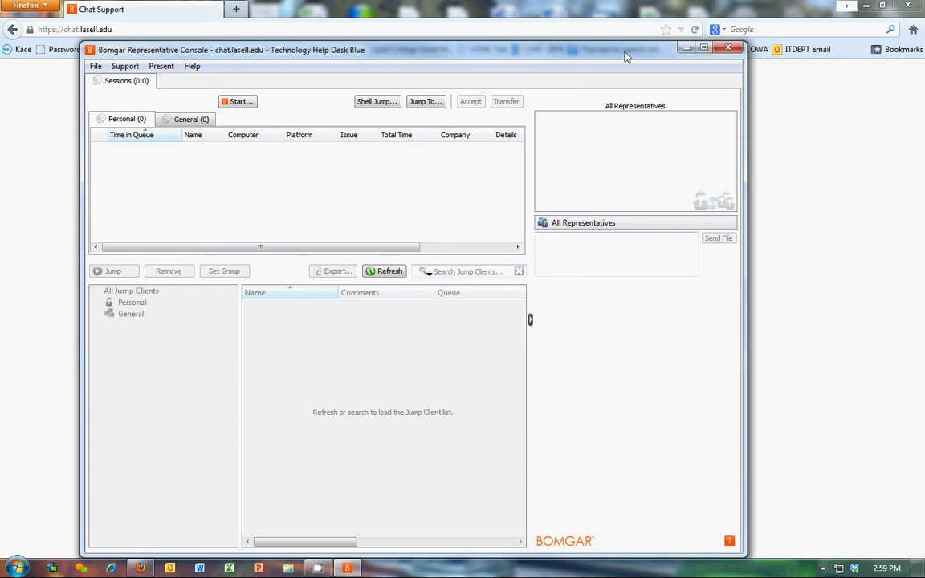
{"action": "left_click", "coordinate": [687, 50]}
- Choose 2 - Technology Help Desk Blue as the chat representative
{"action": "left_click", "coordinate": [438, 193]}
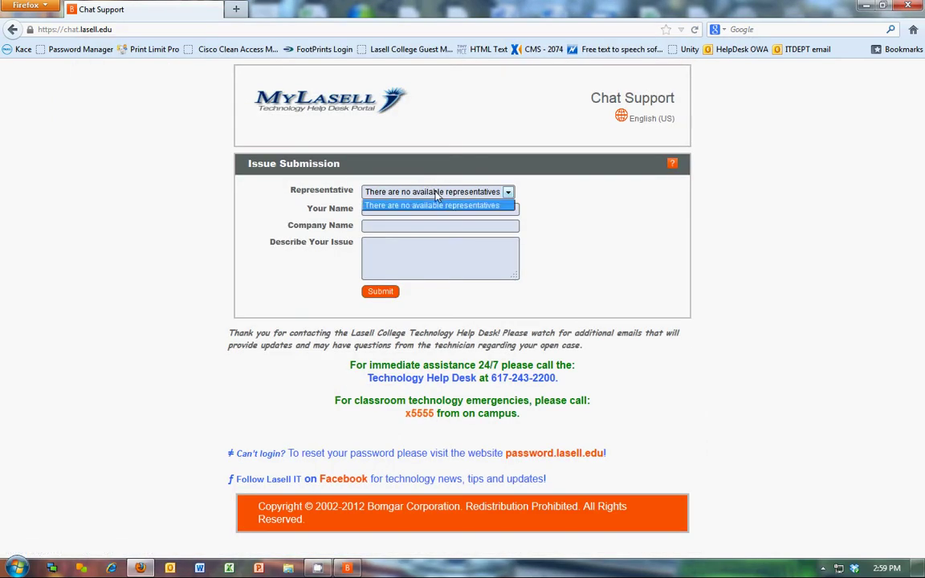
{"action": "left_click", "coordinate": [438, 193]}
{"action": "left_click", "coordinate": [438, 193]}
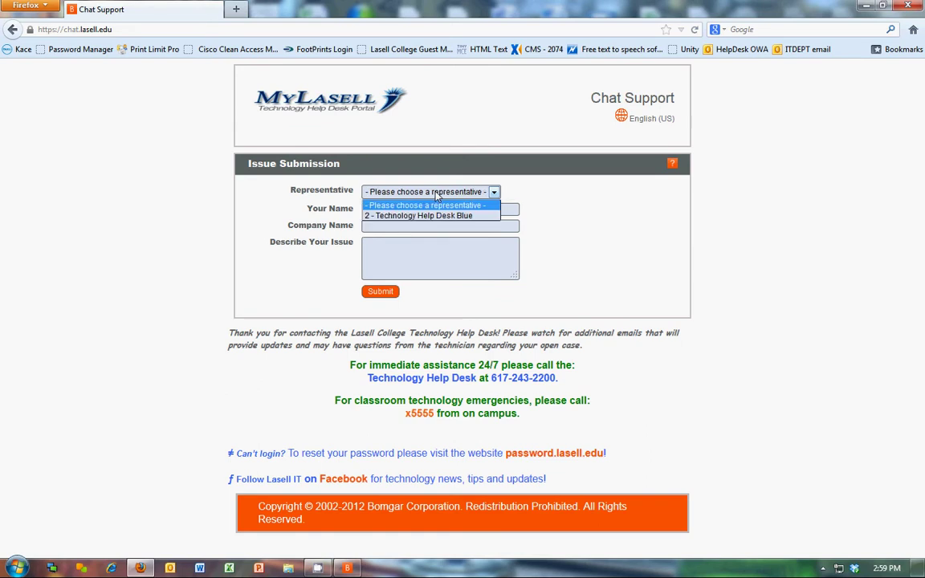
{"action": "left_click", "coordinate": [439, 216]}
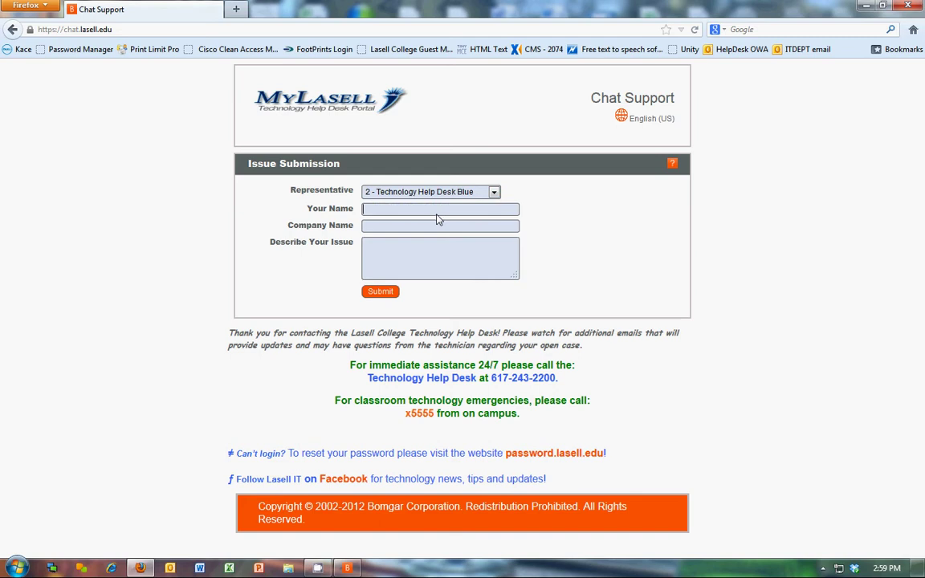
- Fill in a test name, company Lasell and the issue, then submit the request
{"action": "left_click", "coordinate": [438, 212]}
{"action": "type", "text": "Testing Tim"}
{"action": "key", "text": "Tab"}
{"action": "type", "text": "Las"}
{"action": "key", "text": "Tab"}
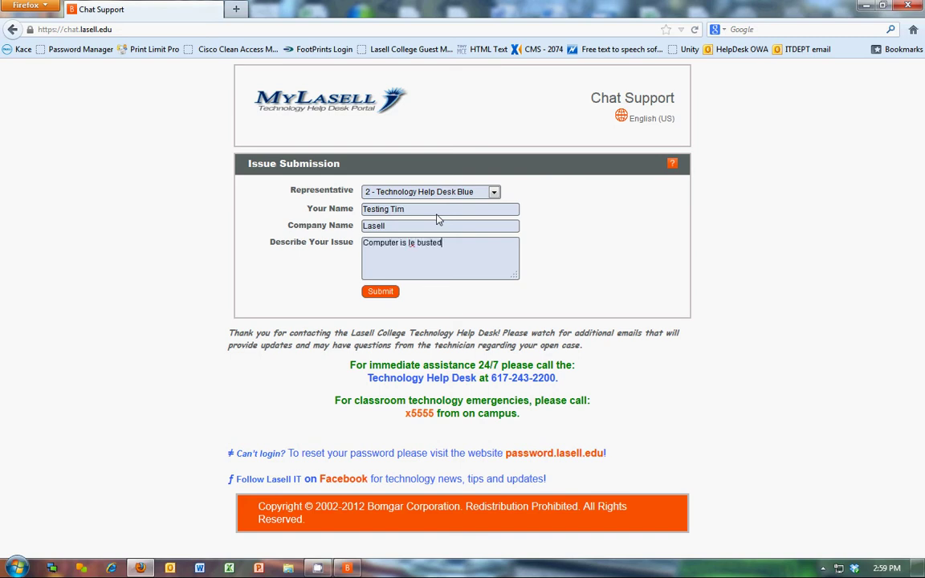
{"action": "left_click", "coordinate": [382, 291]}
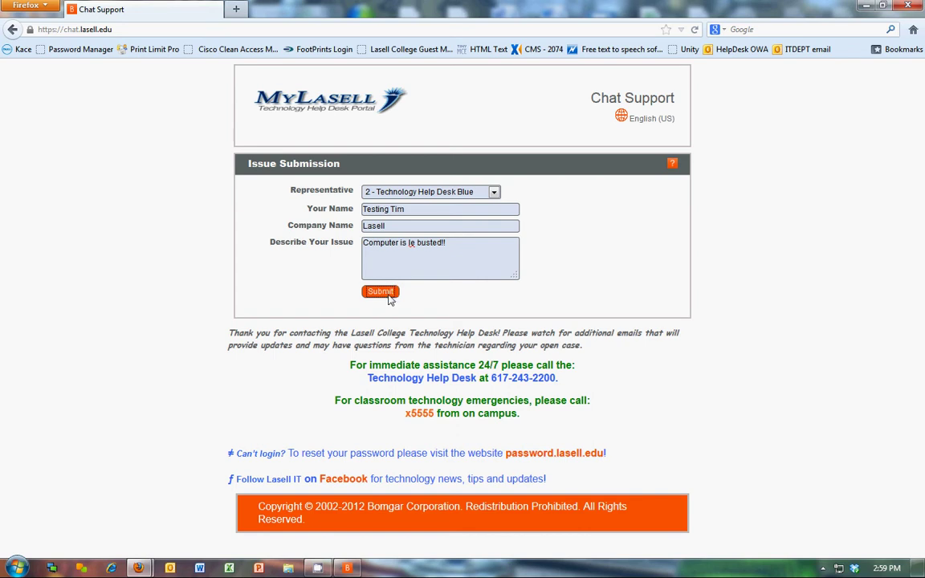
- Save the 1.3 MB Bomgar Support Customer Client file and run it from Downloads
{"action": "left_click", "coordinate": [388, 295]}
{"action": "mouse_move", "coordinate": [139, 568]}
{"action": "left_click", "coordinate": [202, 514]}
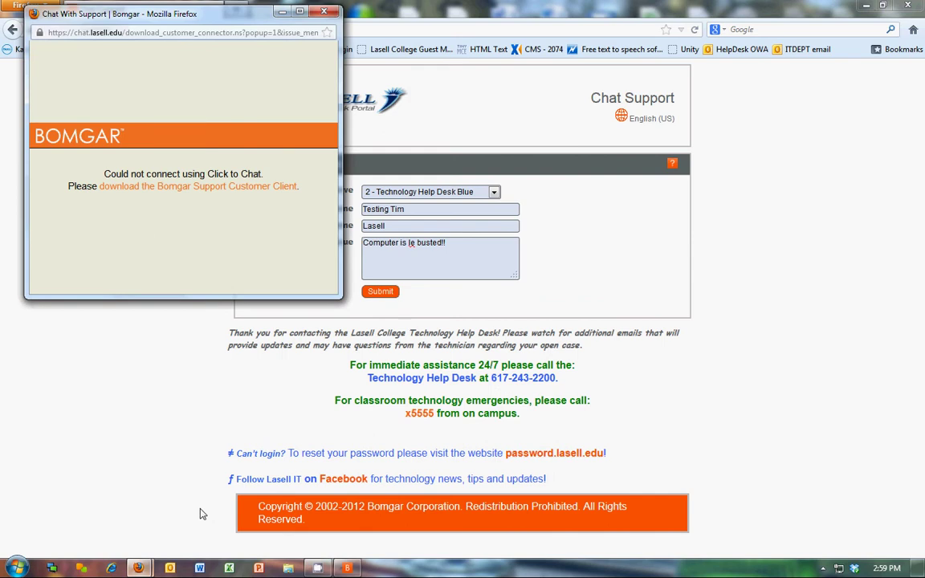
{"action": "left_click", "coordinate": [196, 187]}
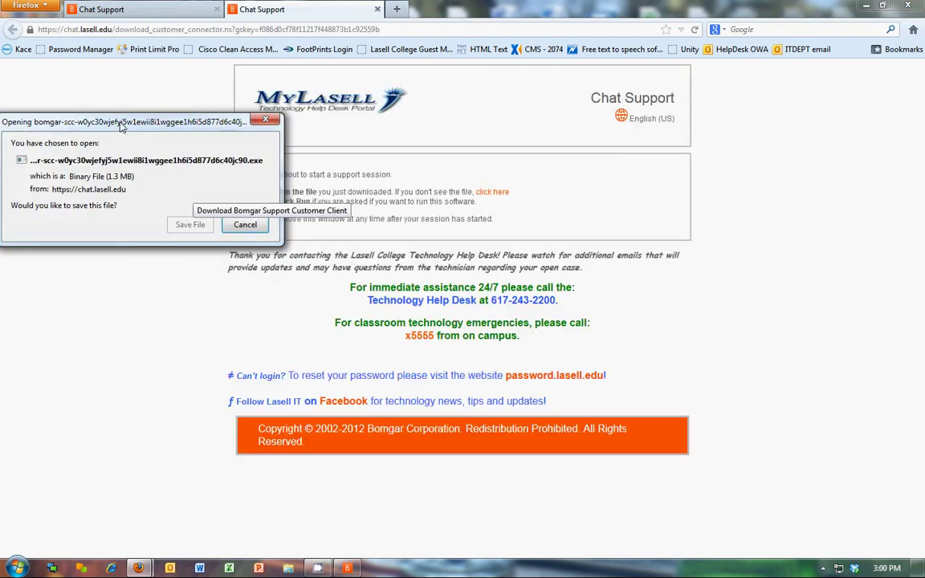
{"action": "left_click", "coordinate": [191, 224]}
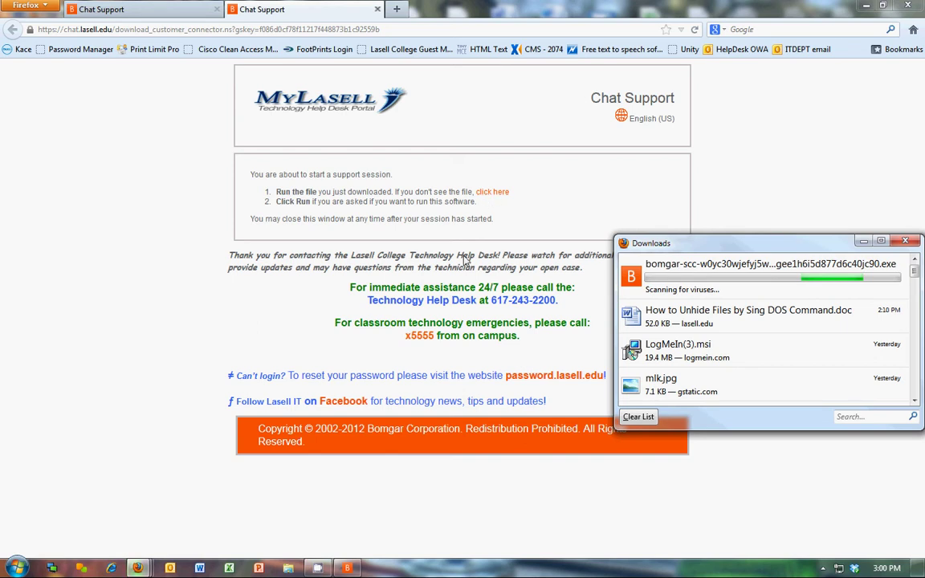
{"action": "left_click", "coordinate": [679, 275]}
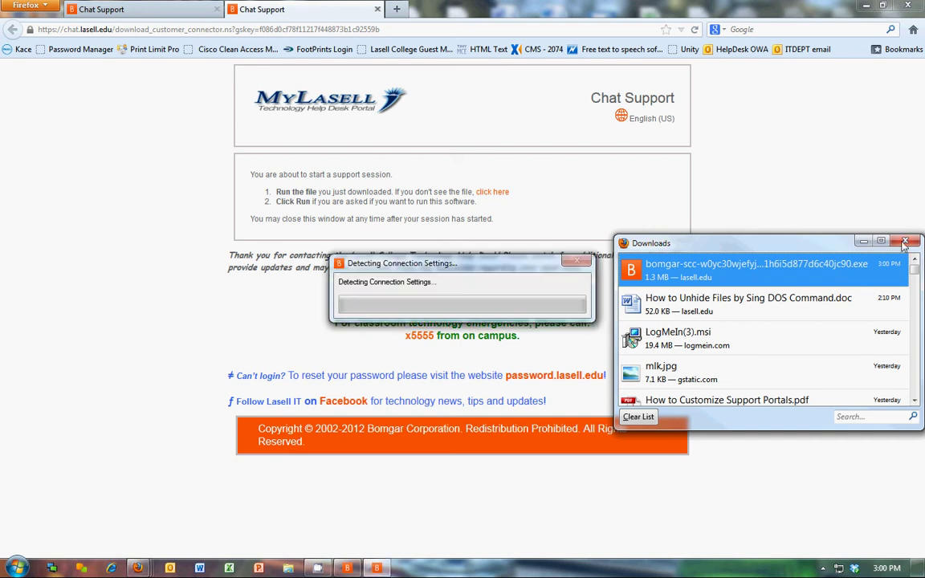
- Rearrange the connection dialog, downloads list and customer client window while the client connects
{"action": "left_click_drag", "start_coordinate": [383, 234], "coordinate": [387, 409]}
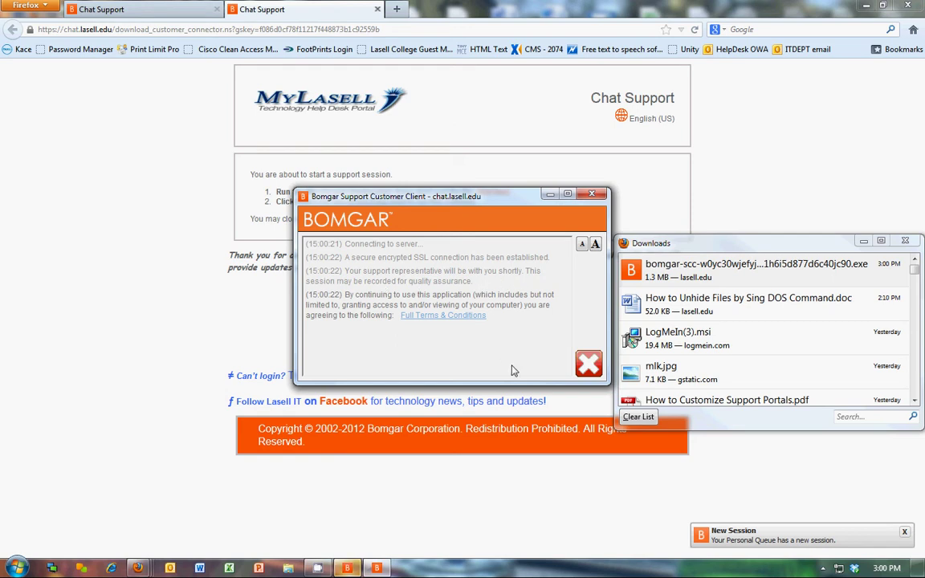
{"action": "left_click", "coordinate": [681, 243]}
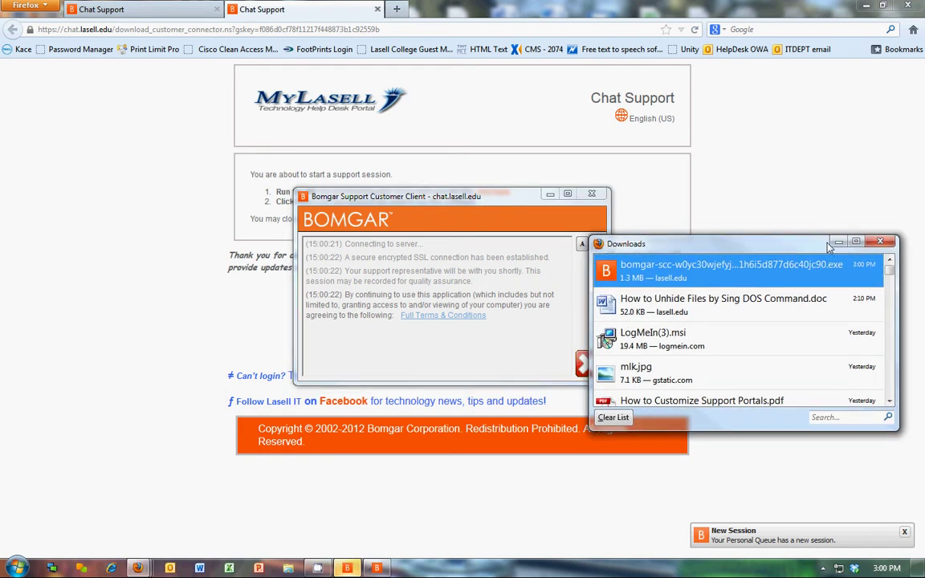
{"action": "left_click_drag", "start_coordinate": [744, 242], "coordinate": [720, 243]}
{"action": "left_click_drag", "start_coordinate": [474, 198], "coordinate": [730, 147]}
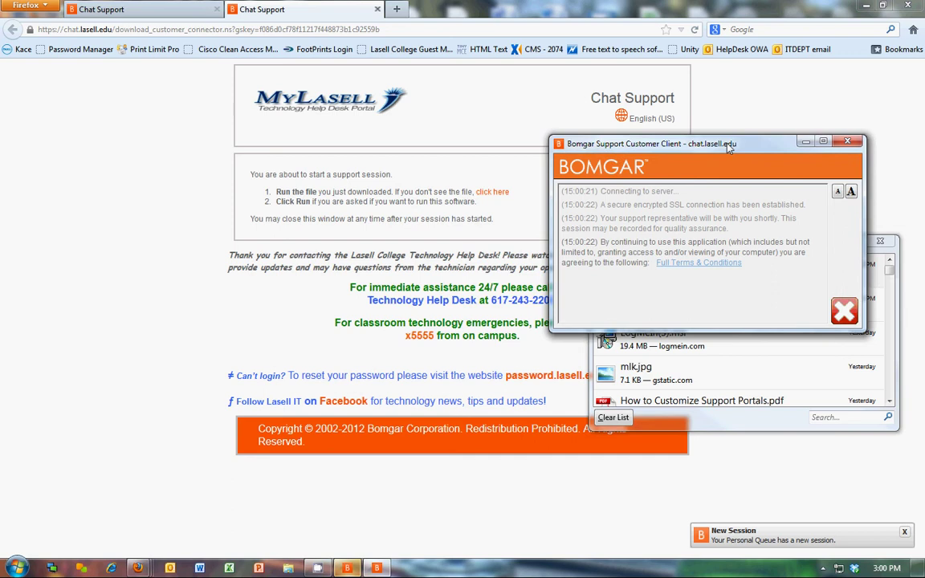
- Accept the LC02020 session from the console's Personal queue
{"action": "left_click", "coordinate": [345, 569]}
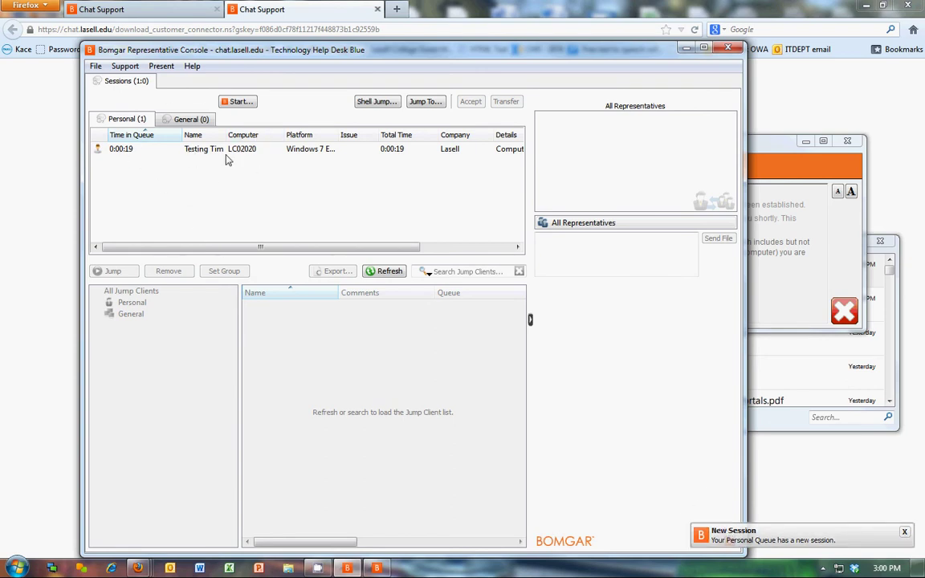
{"action": "left_click", "coordinate": [125, 152]}
{"action": "left_click", "coordinate": [143, 155]}
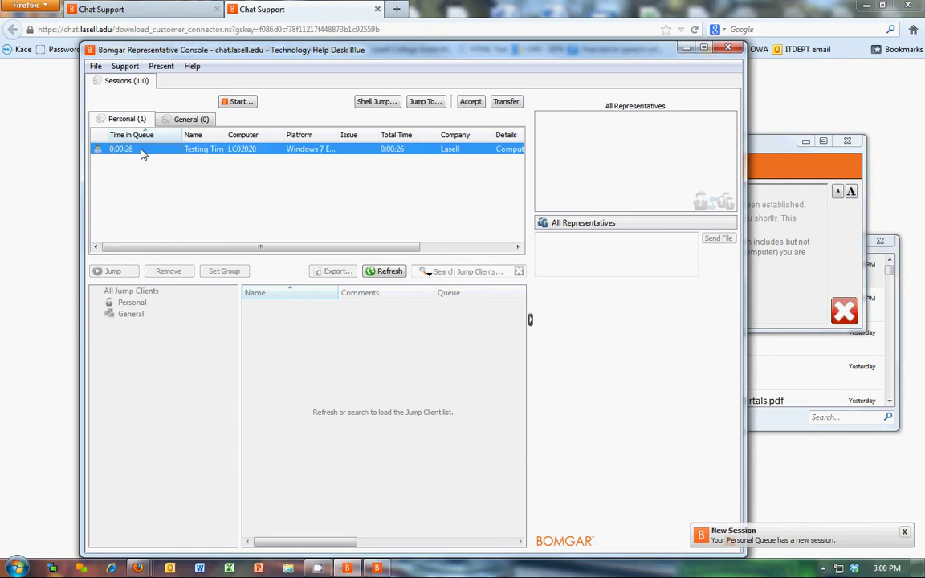
{"action": "double_click", "coordinate": [203, 156]}
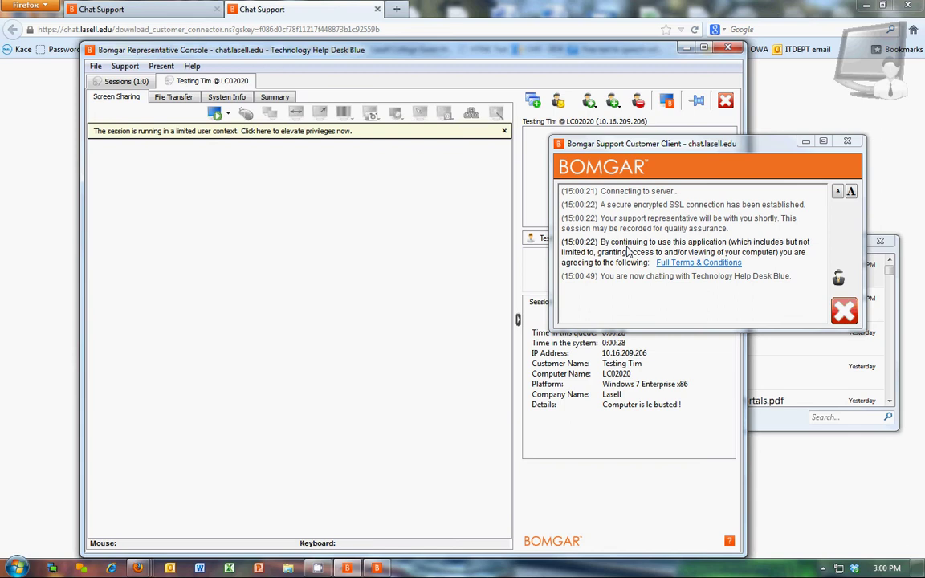
{"action": "left_click_drag", "start_coordinate": [611, 146], "coordinate": [597, 198]}
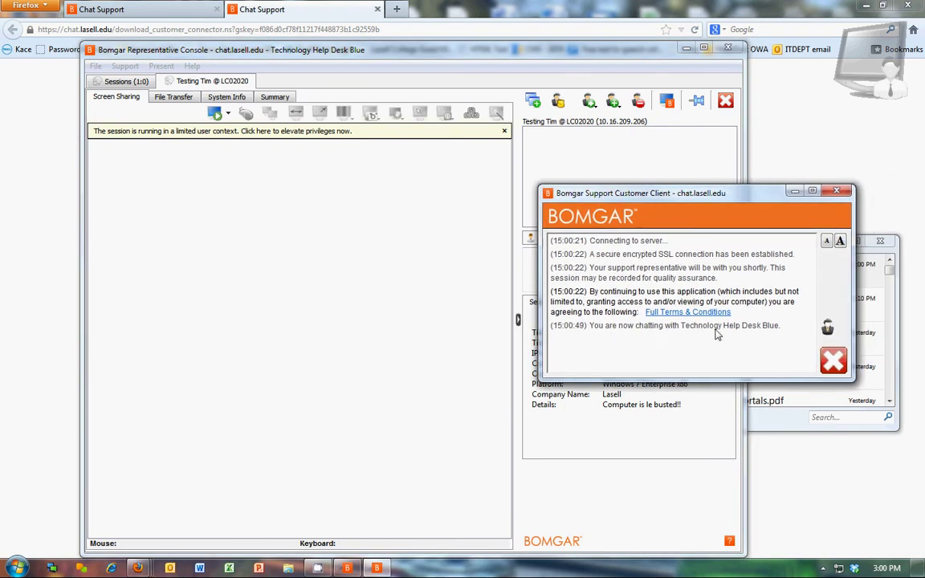
- Send the greeting 'Hey how can I help you today?' from the console
{"action": "left_click", "coordinate": [795, 190]}
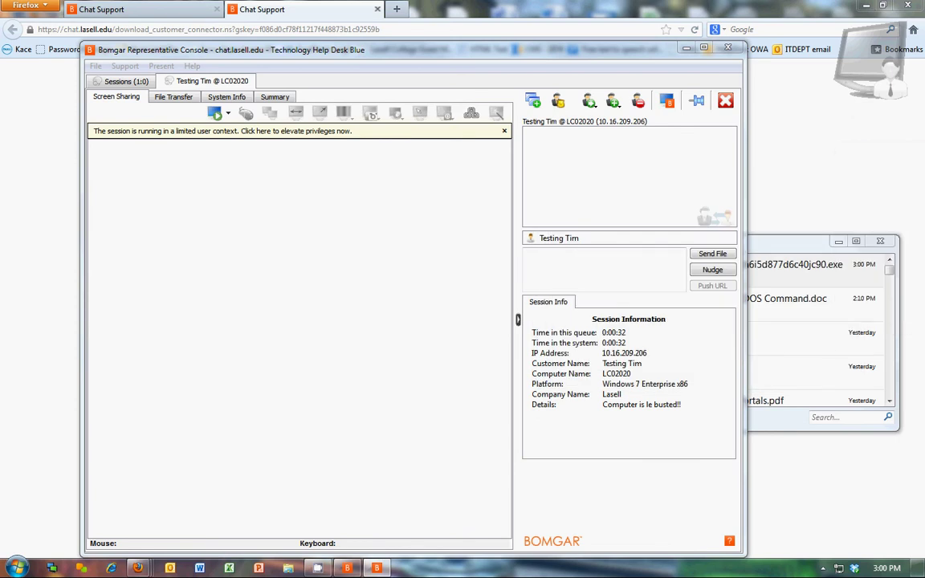
{"action": "left_click", "coordinate": [626, 276]}
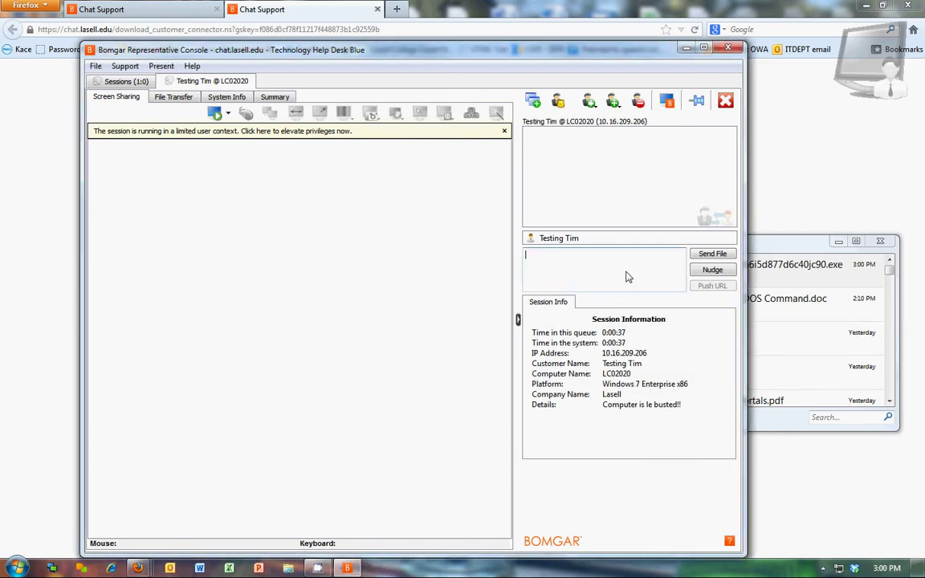
{"action": "left_click", "coordinate": [626, 275]}
{"action": "key", "text": "Return"}
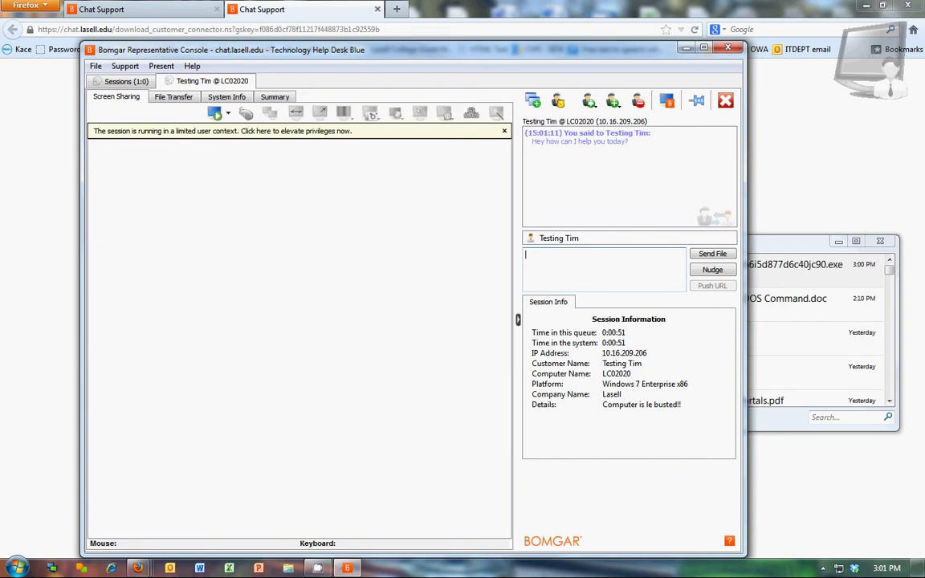
- Reply 'thanks goodbye!' from the customer client, then select the chat transcript
{"action": "left_click", "coordinate": [486, 372]}
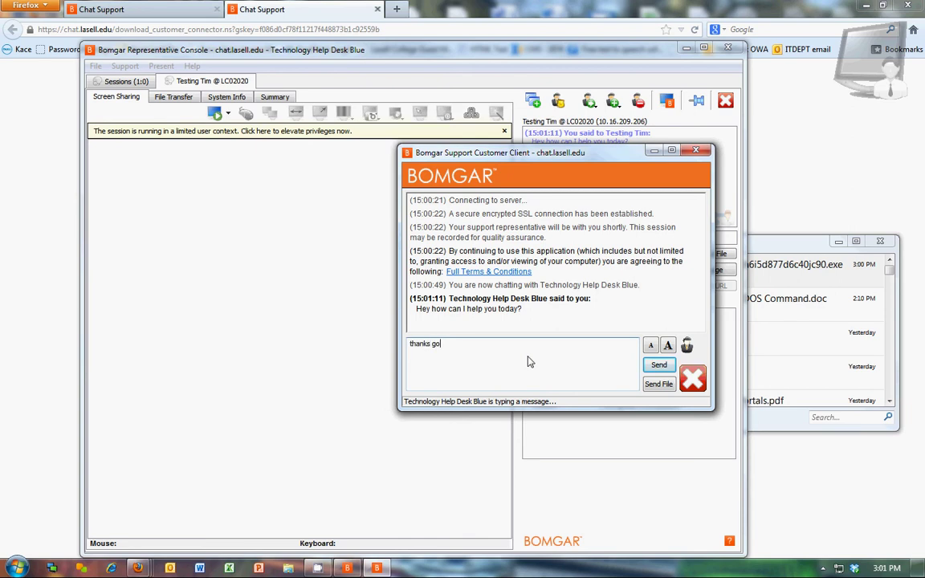
{"action": "key", "text": "Return"}
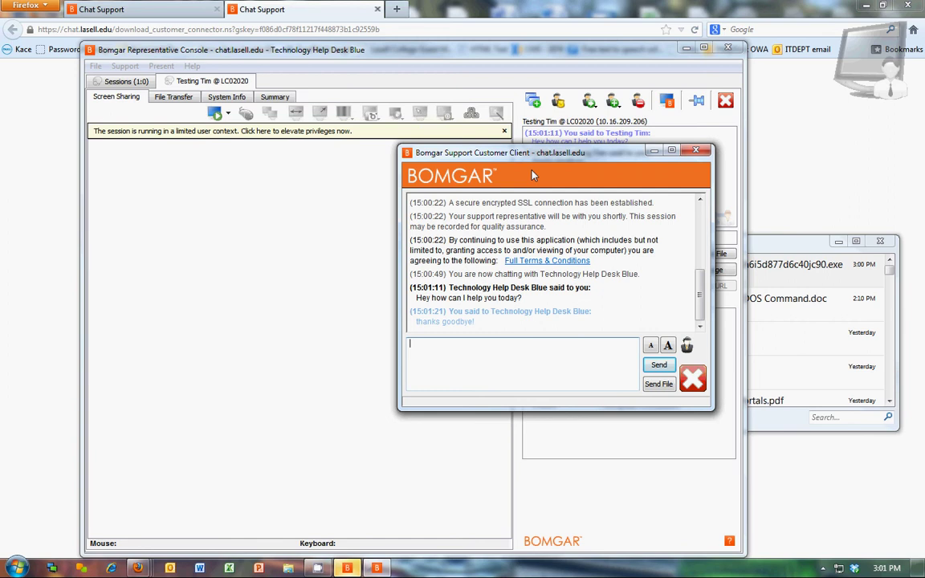
{"action": "left_click_drag", "start_coordinate": [479, 153], "coordinate": [924, 156]}
{"action": "left_click_drag", "start_coordinate": [602, 166], "coordinate": [517, 137]}
{"action": "key", "text": "ctrl+c"}
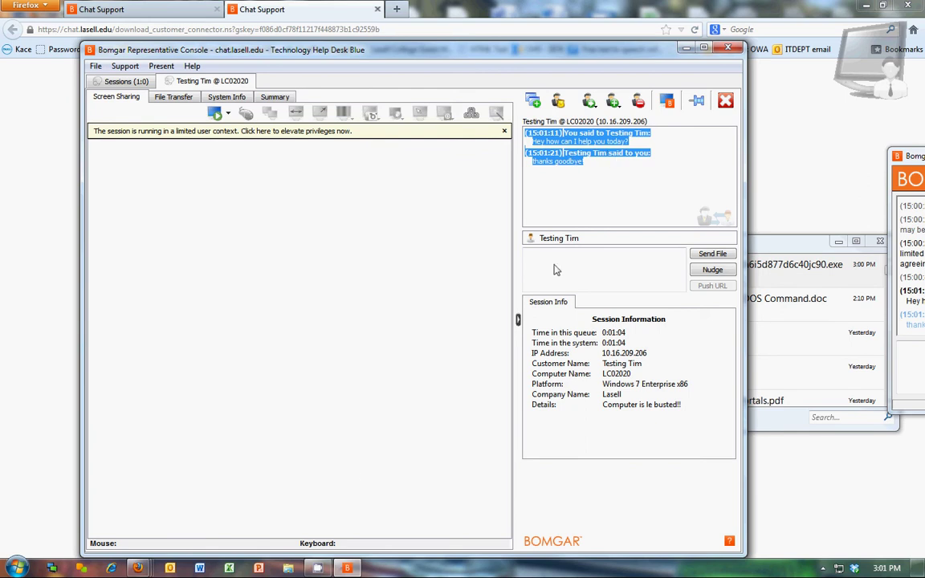
- Start a new Outlook e-mail addressed to Help Desk
{"action": "left_click", "coordinate": [169, 568]}
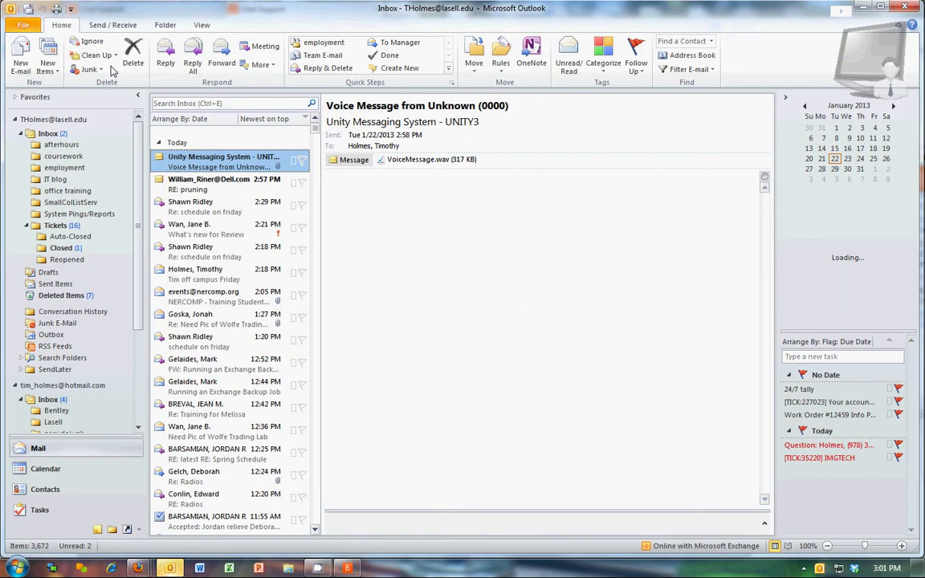
{"action": "left_click", "coordinate": [21, 64]}
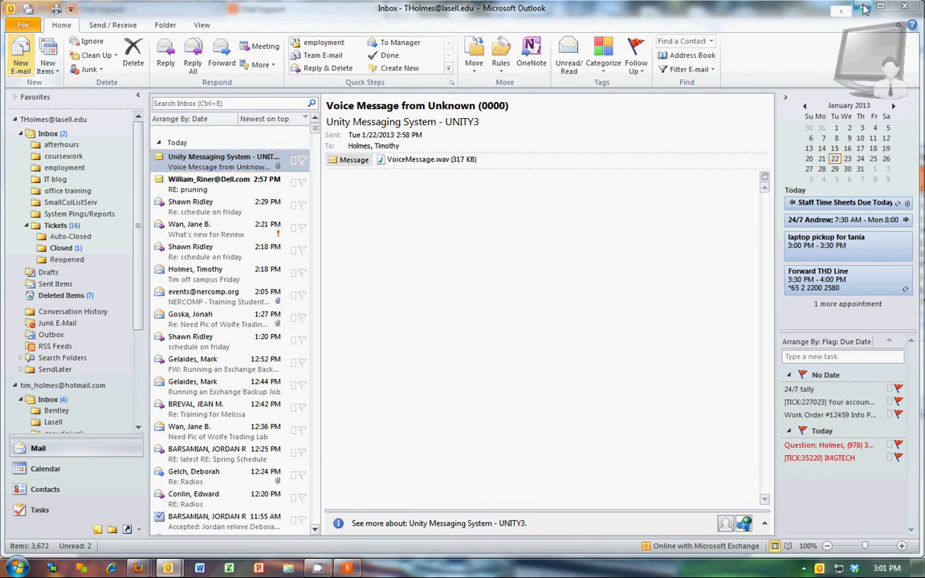
{"action": "left_click", "coordinate": [865, 8]}
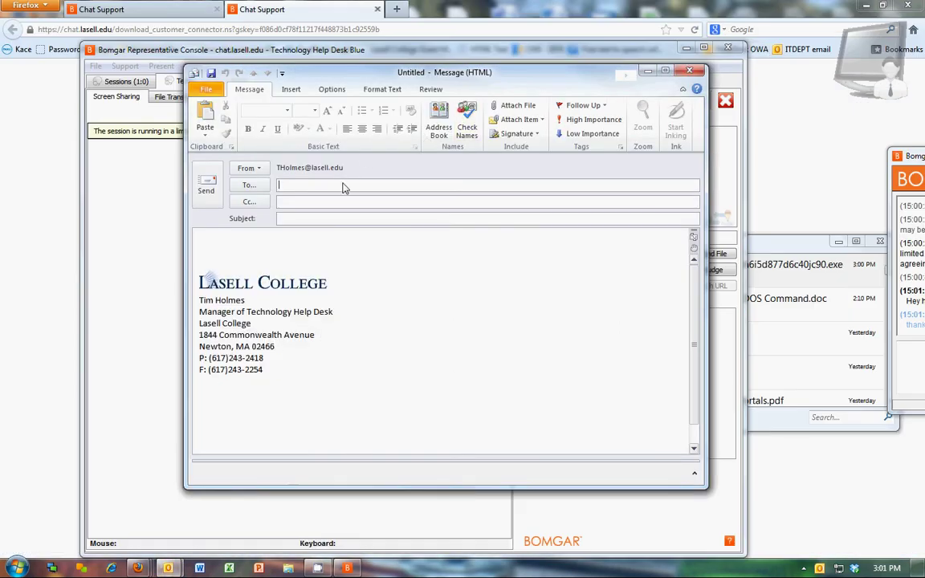
{"action": "type", "text": "hel"}
{"action": "key", "text": "Return"}
- Add the subject 'chat with blah blah blah' and paste the chat transcript
{"action": "key", "text": "Tab"}
{"action": "key", "text": "Tab"}
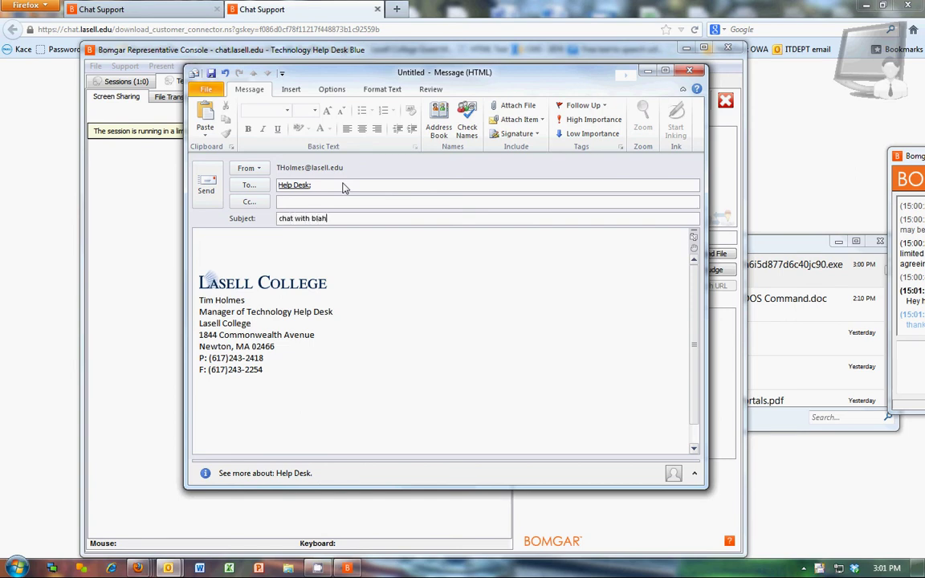
{"action": "type", "text": "chat with blah blah blah"}
{"action": "key", "text": "Tab"}
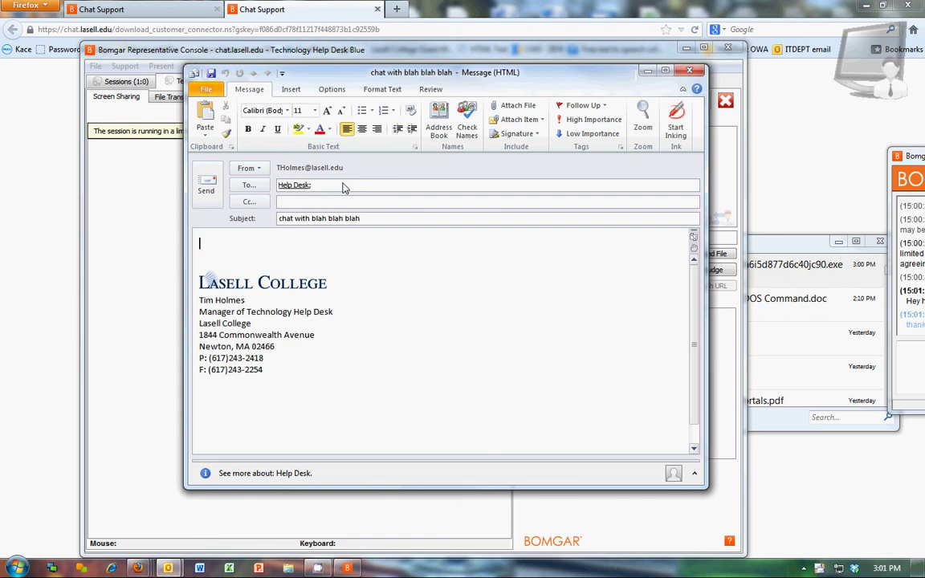
{"action": "key", "text": "ctrl+v"}
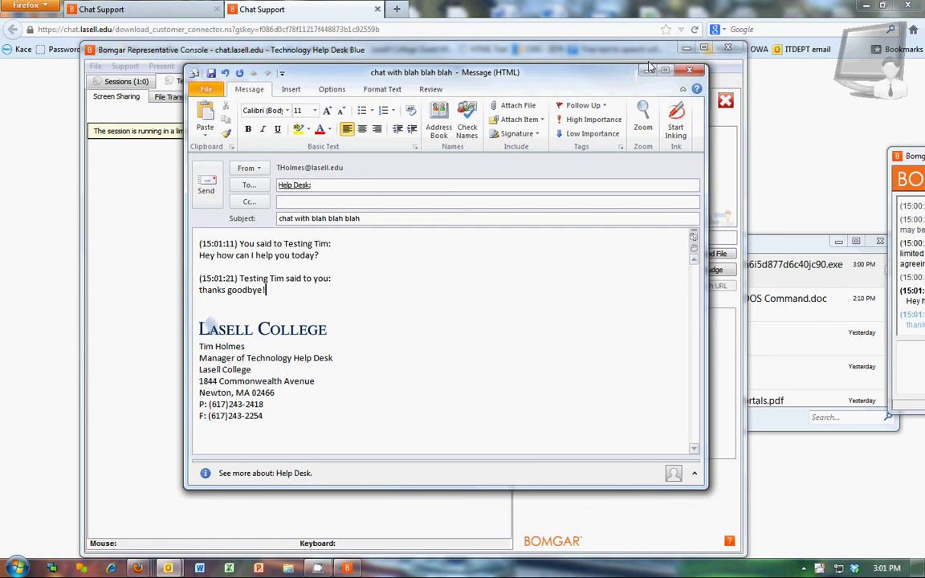
- Close the draft without saving it
{"action": "left_click", "coordinate": [689, 70]}
{"action": "left_click", "coordinate": [463, 318]}
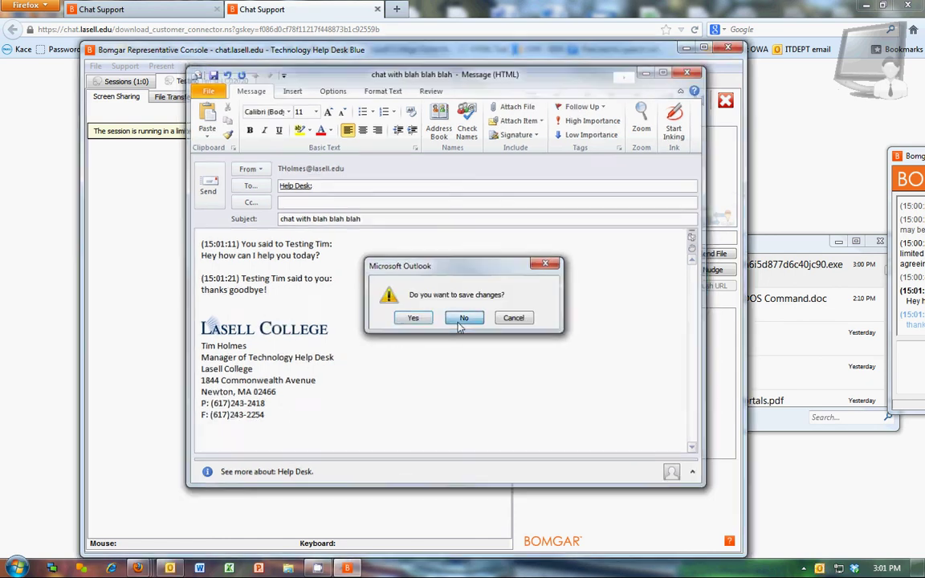
{"action": "left_click", "coordinate": [550, 206]}
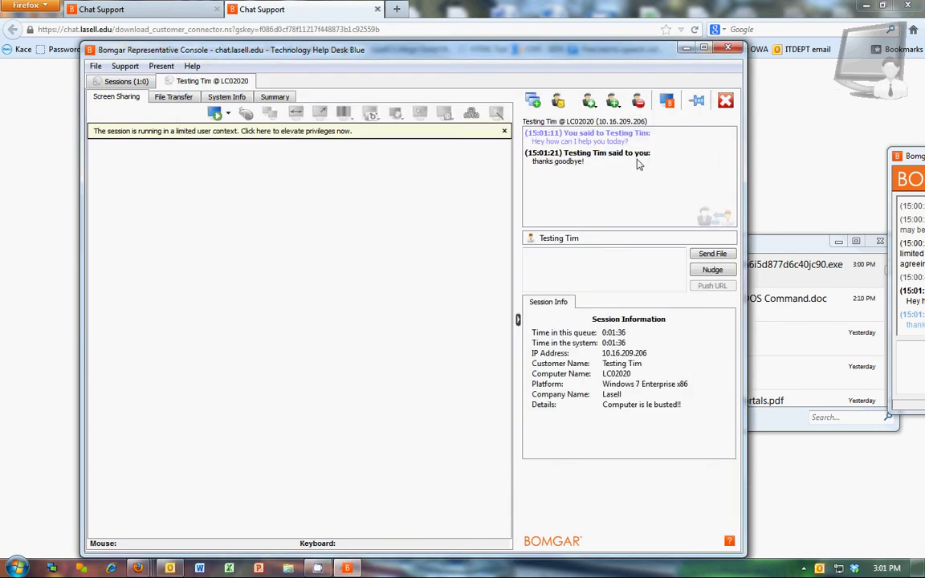
- End the customer session, acknowledge the notice, and minimize the console
{"action": "left_click", "coordinate": [726, 102]}
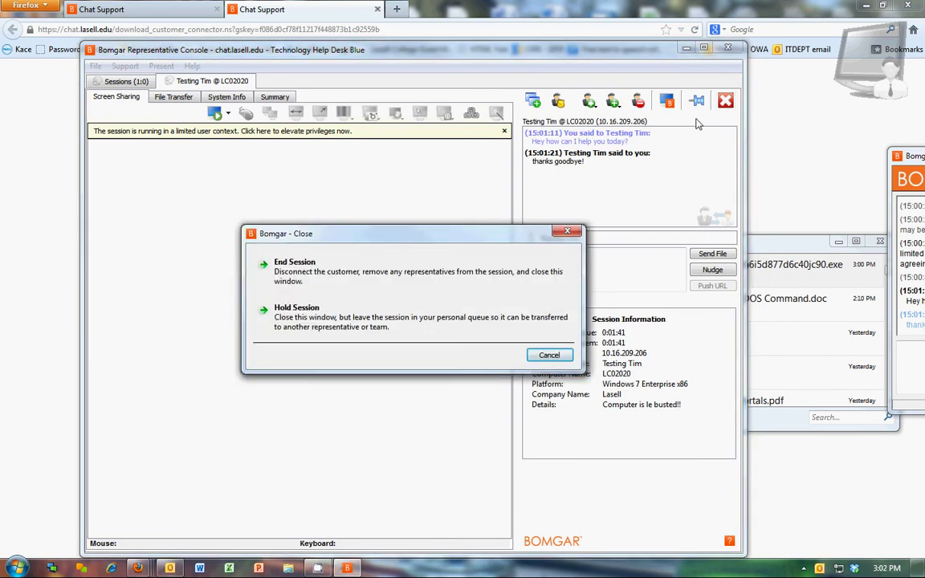
{"action": "left_click", "coordinate": [297, 279]}
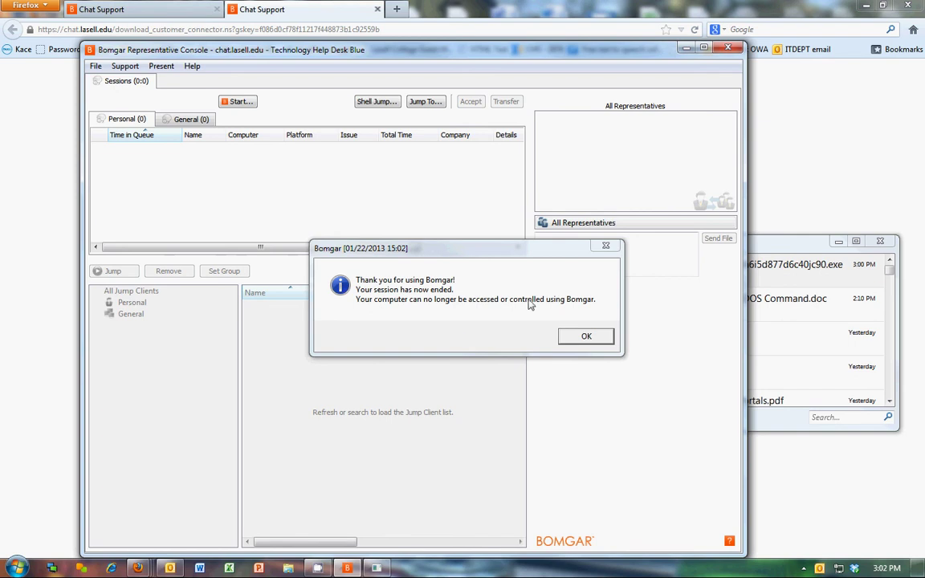
{"action": "left_click", "coordinate": [578, 341]}
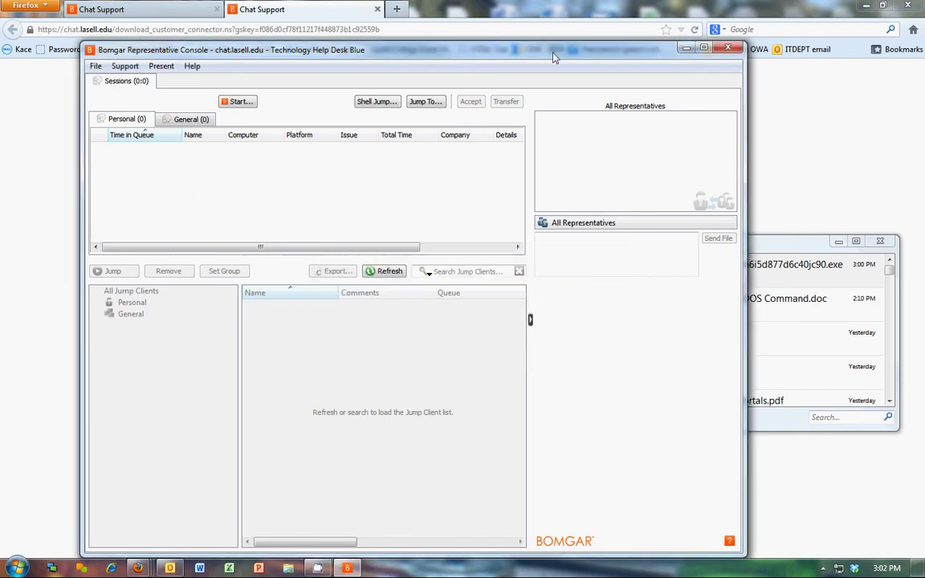
{"action": "left_click", "coordinate": [686, 50]}
{"action": "left_click_drag", "start_coordinate": [670, 245], "coordinate": [552, 195]}
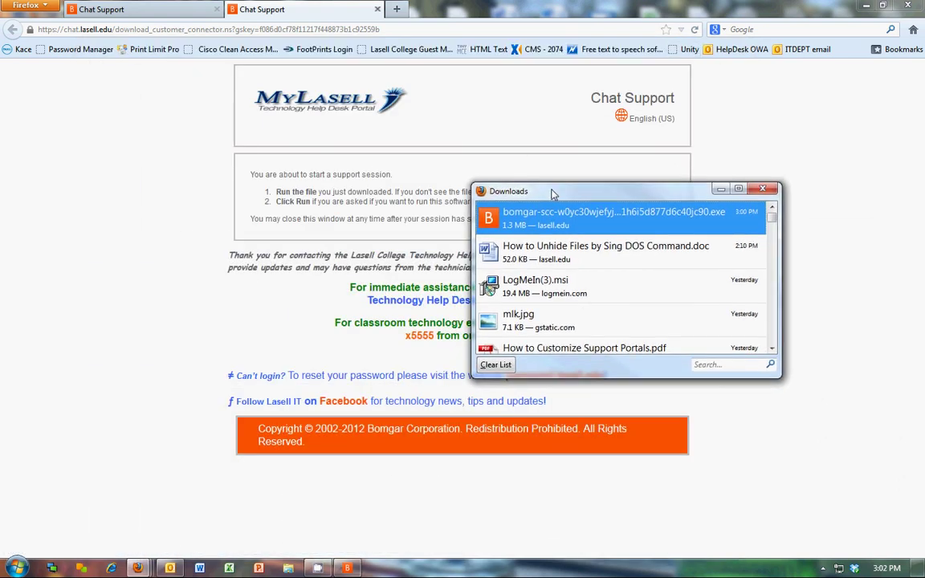
- Close the downloads list, restore the console, and exit the Representative Console
{"action": "left_click", "coordinate": [763, 189]}
{"action": "left_click", "coordinate": [353, 569]}
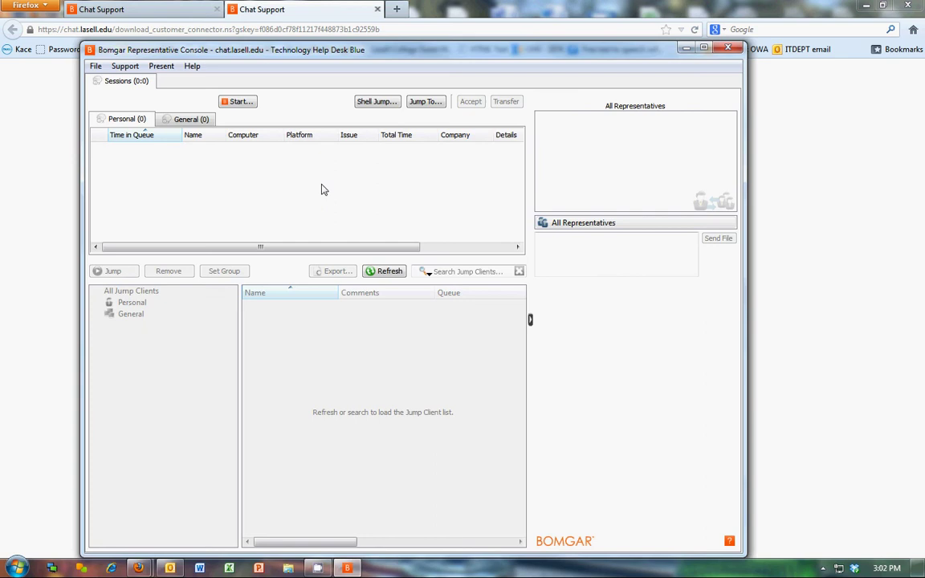
{"action": "left_click_drag", "start_coordinate": [245, 50], "coordinate": [3, 104]}
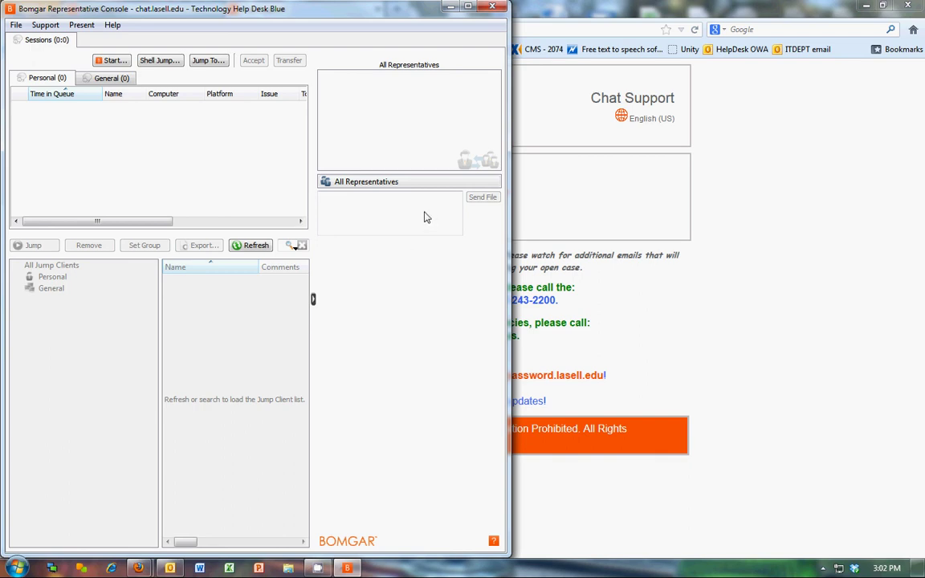
{"action": "left_click", "coordinate": [90, 118]}
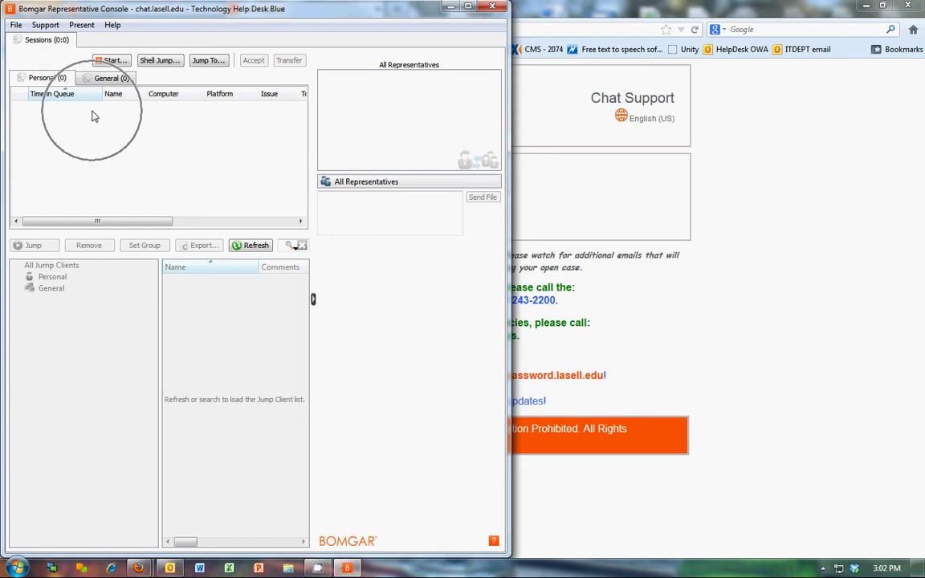
{"action": "left_click", "coordinate": [394, 217]}
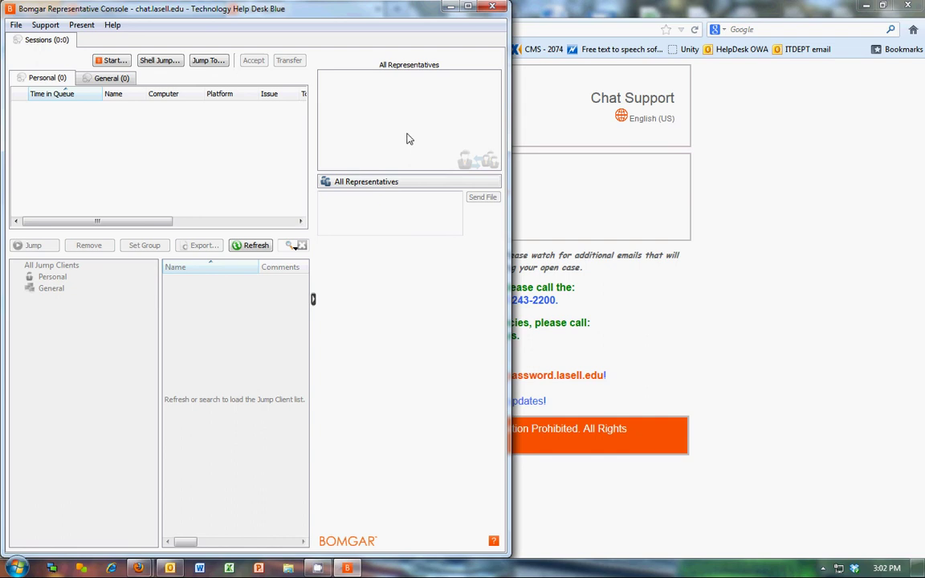
{"action": "left_click", "coordinate": [388, 116]}
{"action": "left_click", "coordinate": [449, 41]}
{"action": "left_click_drag", "start_coordinate": [396, 29], "coordinate": [559, 32]}
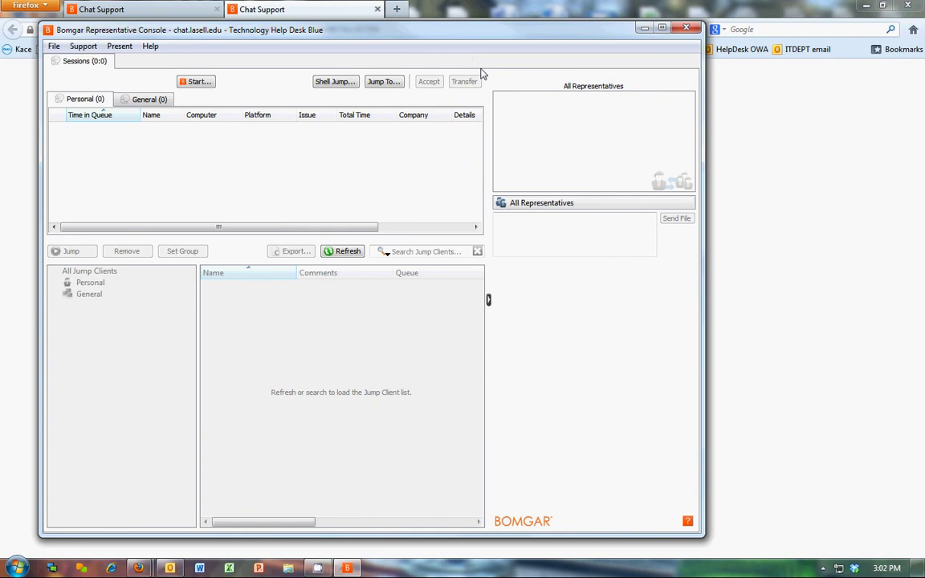
{"action": "left_click", "coordinate": [686, 28]}
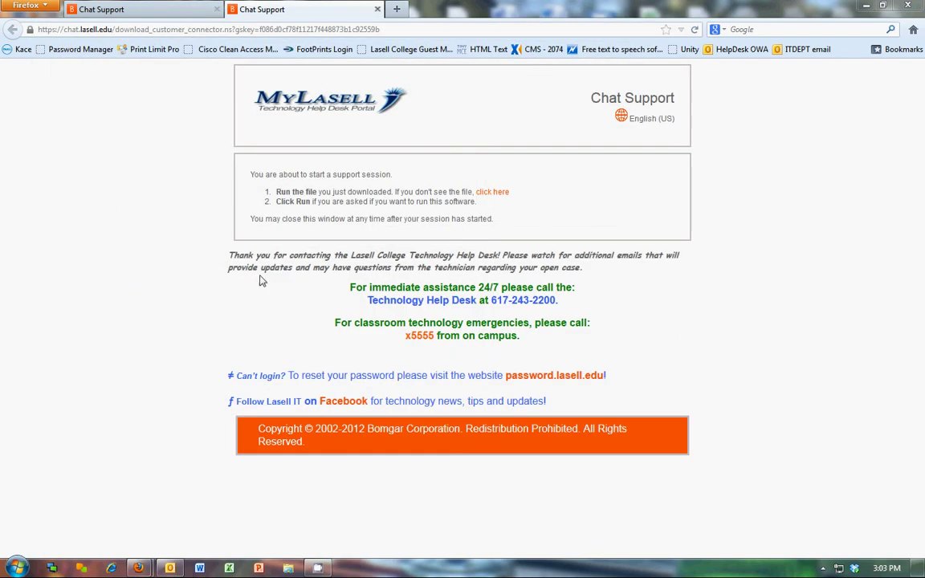
{"action": "left_click", "coordinate": [321, 569]}
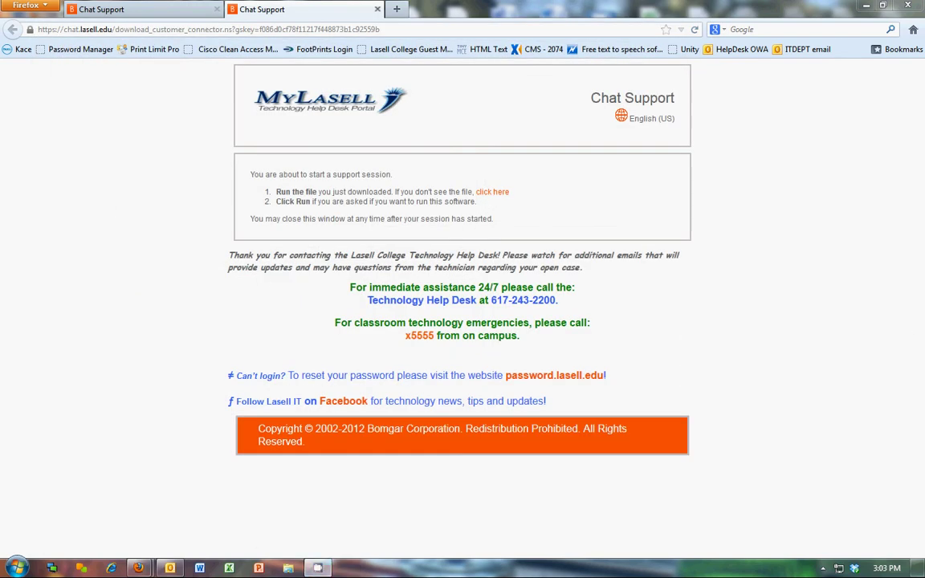